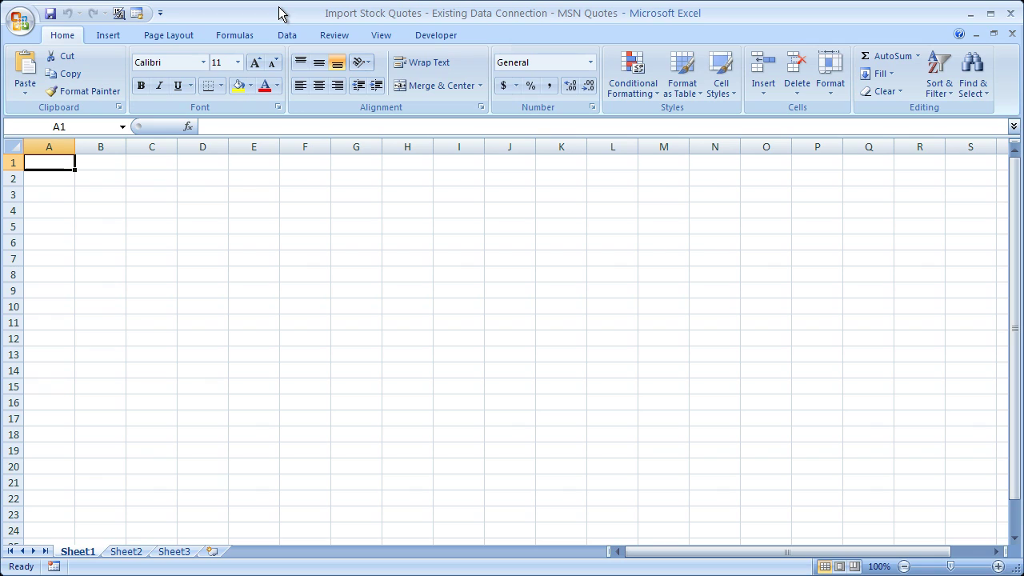
- Select cell A1 on Sheet1 as the import location and bring up the list of existing data connections
{"action": "left_click", "coordinate": [418, 290]}
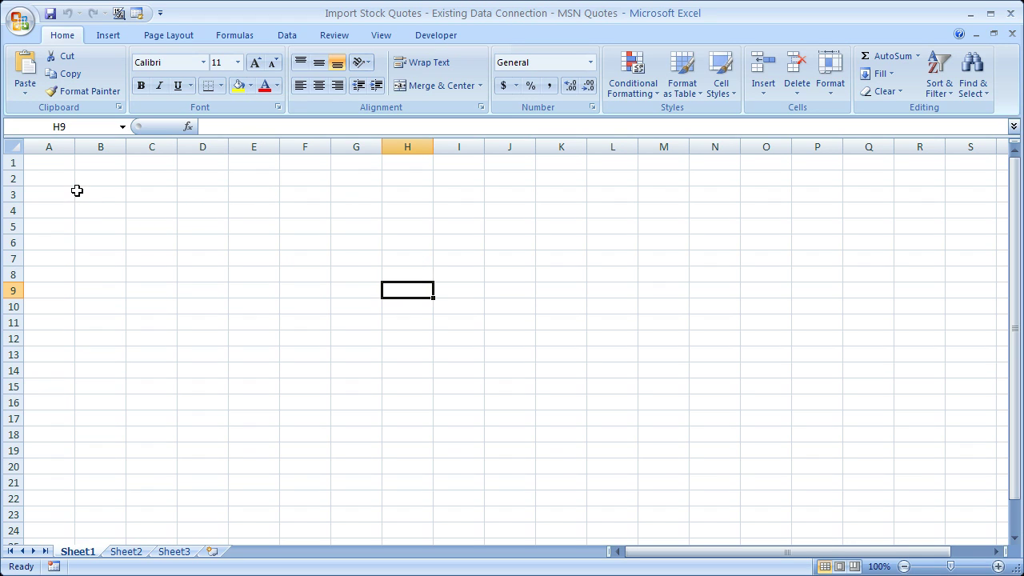
{"action": "left_click", "coordinate": [56, 164]}
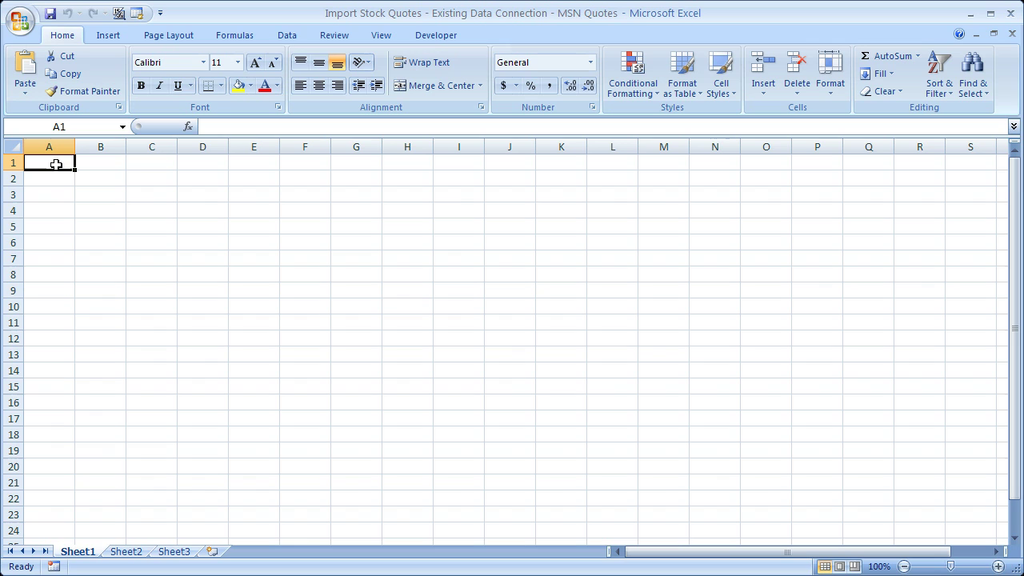
{"action": "left_click", "coordinate": [286, 37]}
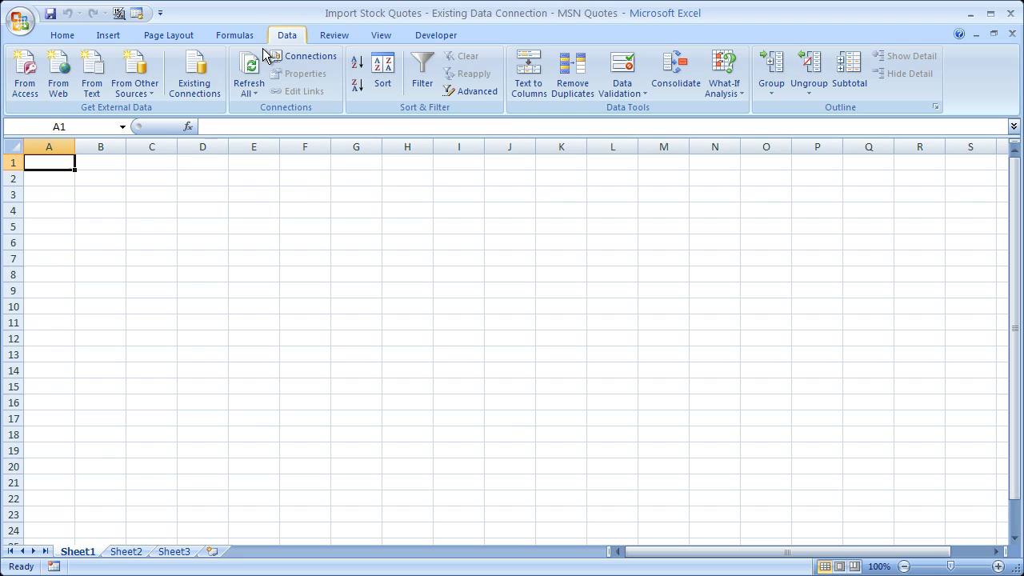
{"action": "left_click", "coordinate": [192, 82]}
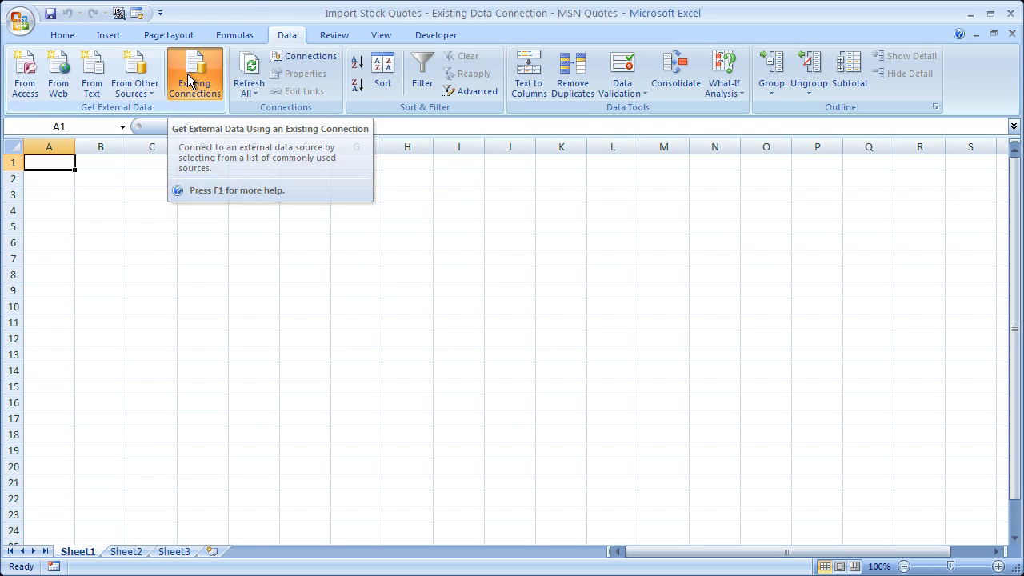
{"action": "left_click_drag", "start_coordinate": [392, 101], "coordinate": [404, 75]}
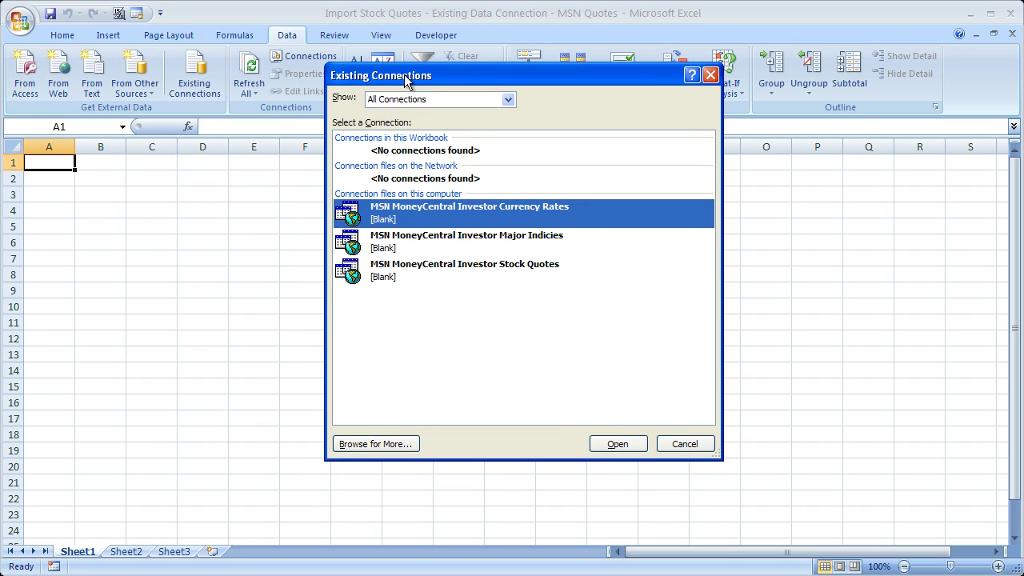
- Open the MSN MoneyCentral Investor Stock Quotes connection from the connection files on this computer
{"action": "left_click", "coordinate": [435, 238]}
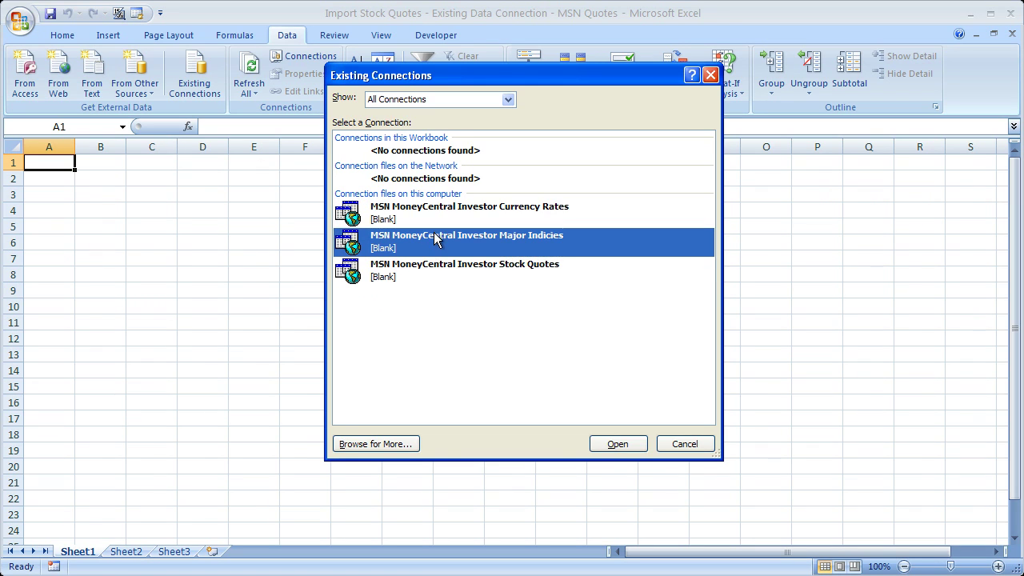
{"action": "left_click", "coordinate": [431, 269]}
{"action": "left_click", "coordinate": [435, 208]}
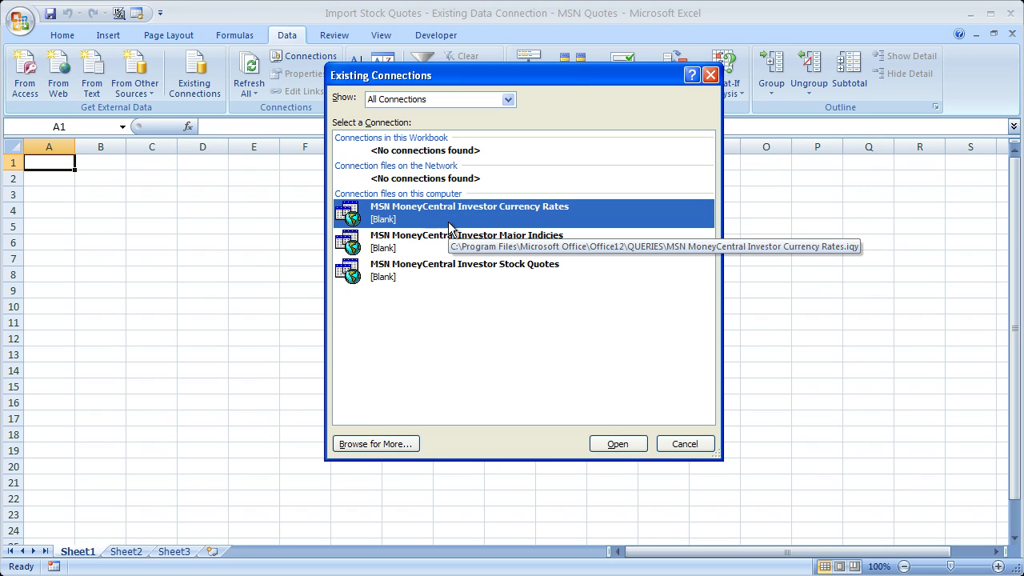
{"action": "left_click", "coordinate": [518, 245]}
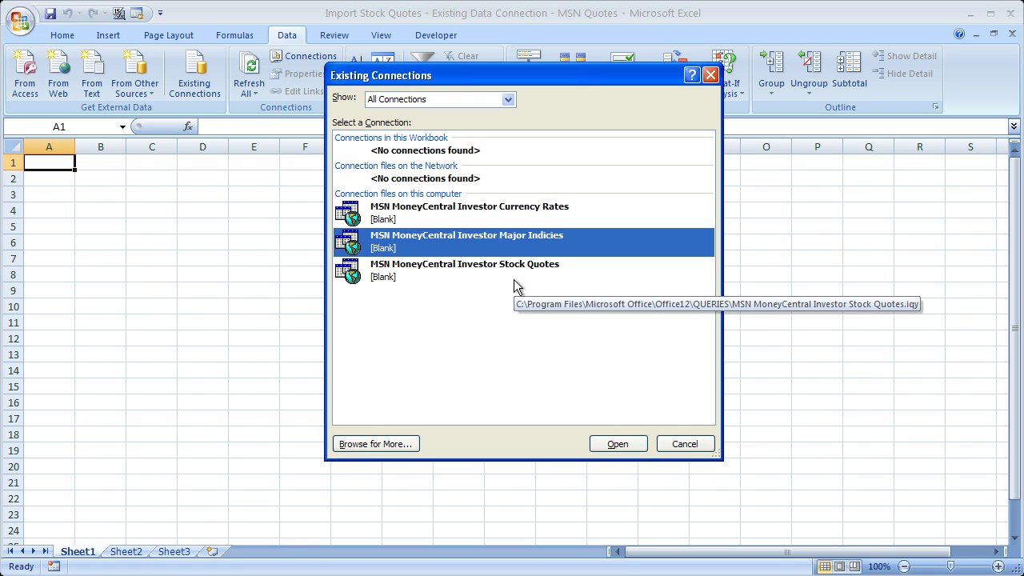
{"action": "left_click", "coordinate": [506, 274]}
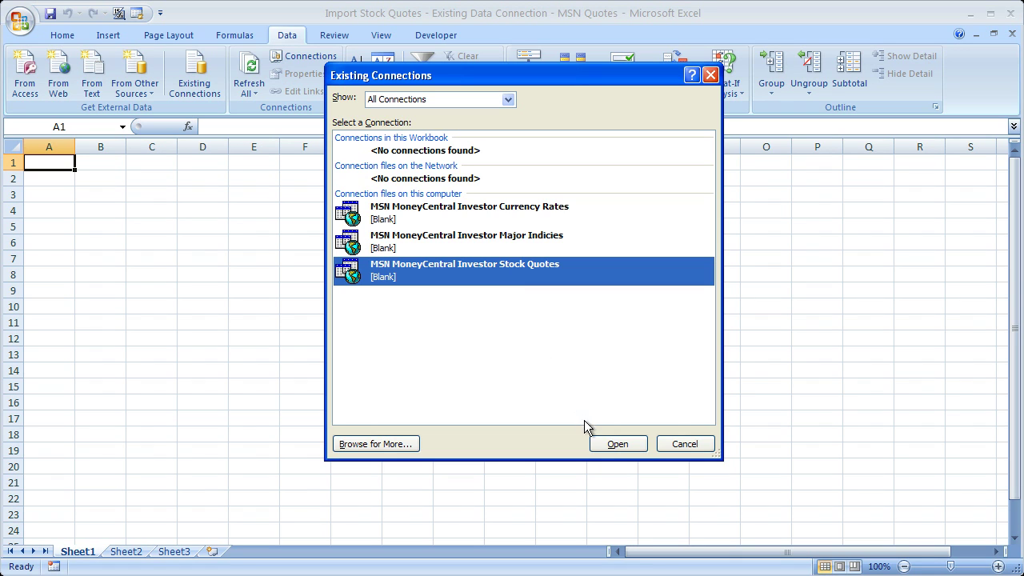
{"action": "left_click", "coordinate": [608, 445]}
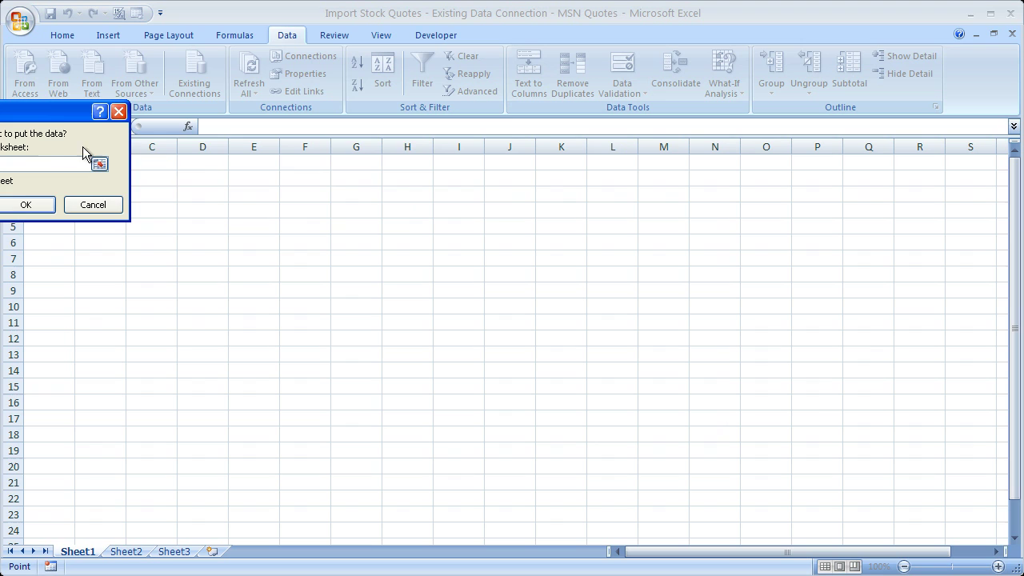
- Set the import destination to the existing worksheet at cell A1
{"action": "left_click_drag", "start_coordinate": [58, 111], "coordinate": [538, 195]}
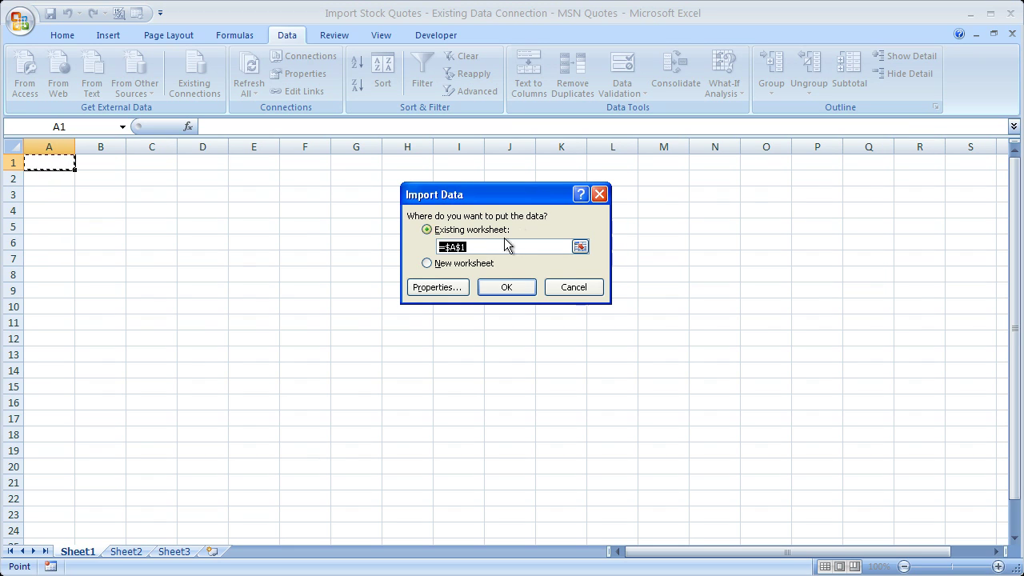
{"action": "left_click", "coordinate": [427, 264]}
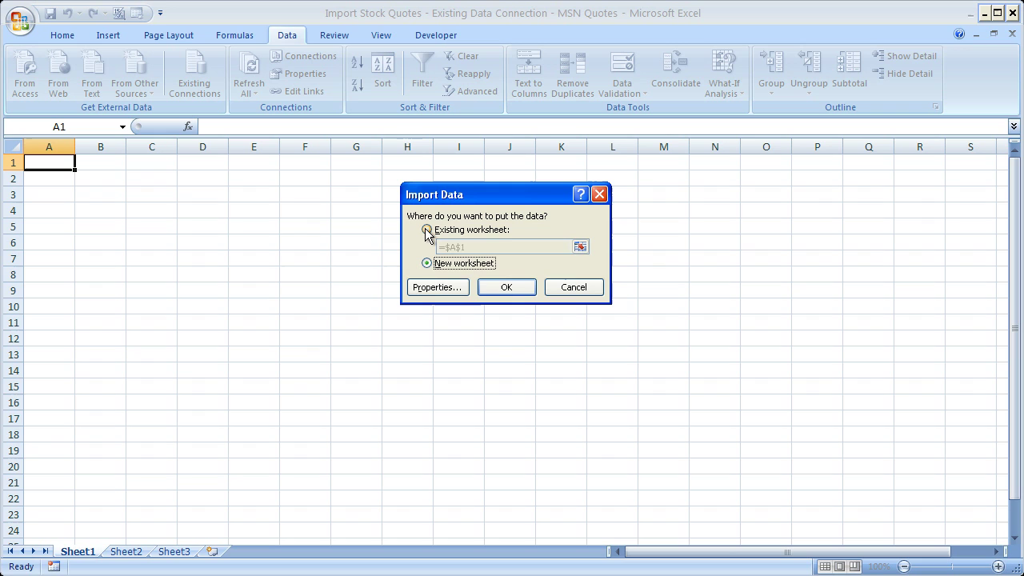
{"action": "left_click", "coordinate": [427, 231]}
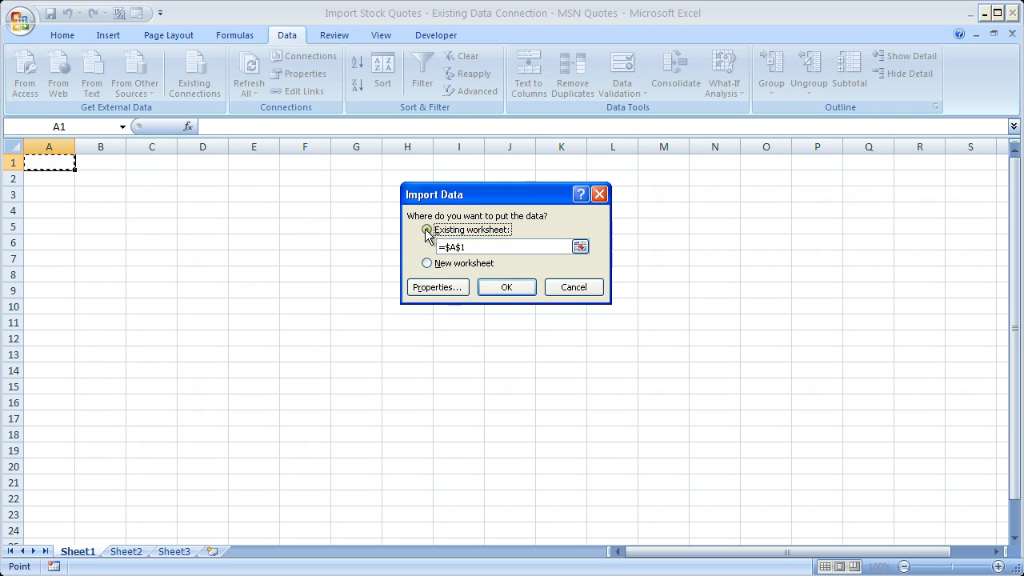
- Configure the external data range to refresh every 1 minute
{"action": "left_click", "coordinate": [441, 290]}
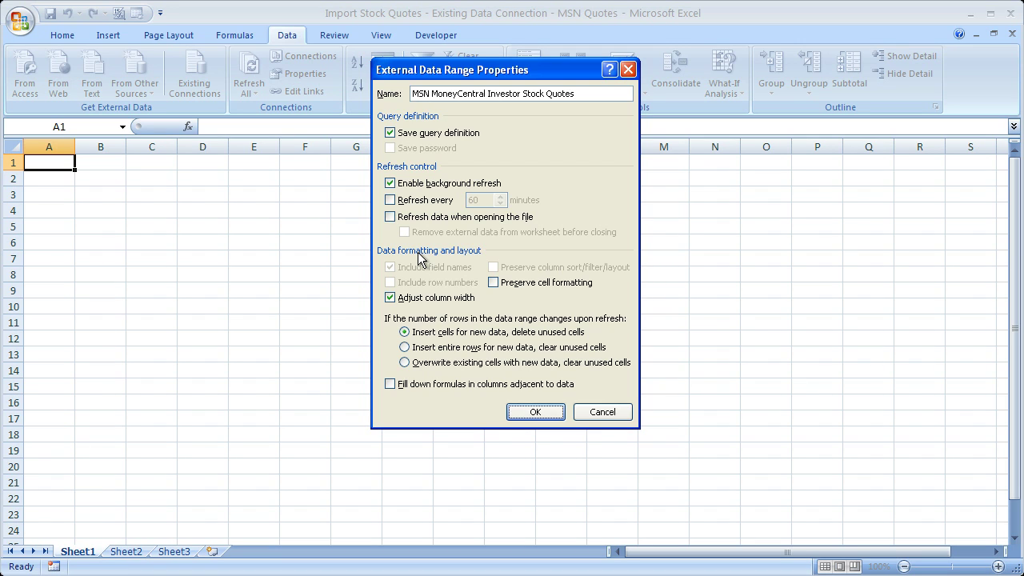
{"action": "left_click", "coordinate": [390, 201]}
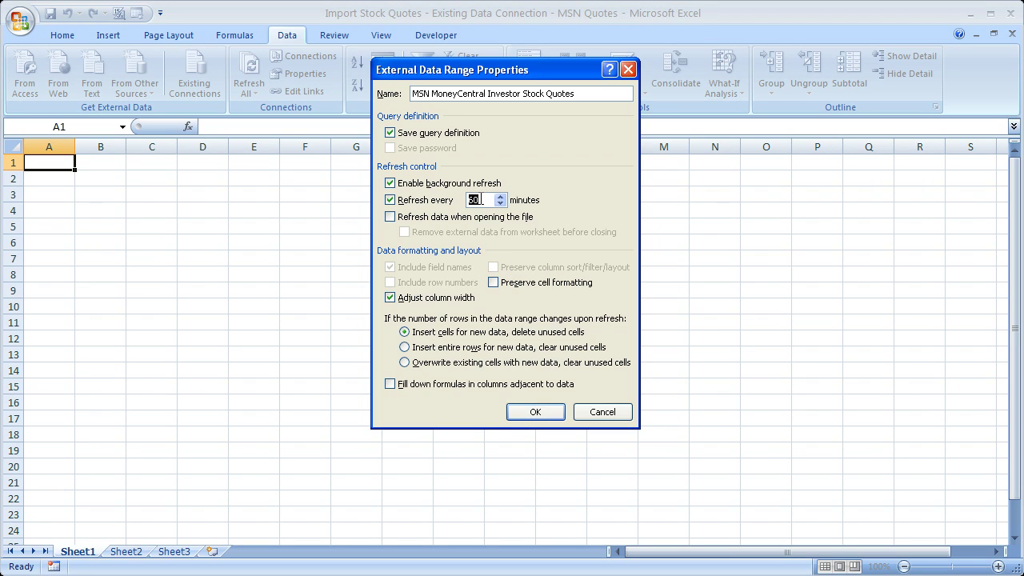
{"action": "type", "text": "1"}
{"action": "left_click", "coordinate": [530, 413]}
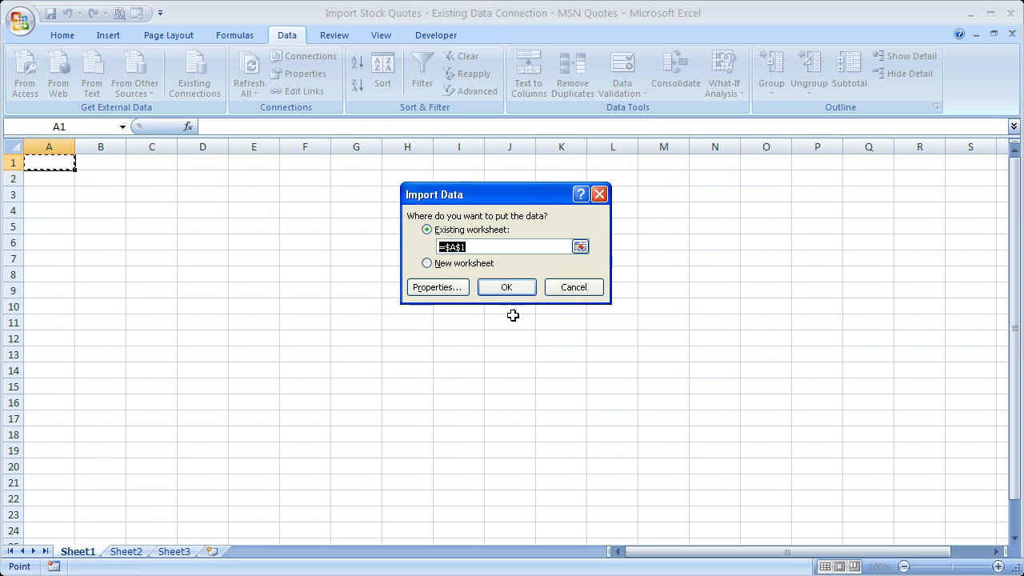
- Import quotes for the symbols goog, bac, c and reuse this value for future refreshes
{"action": "left_click", "coordinate": [510, 286]}
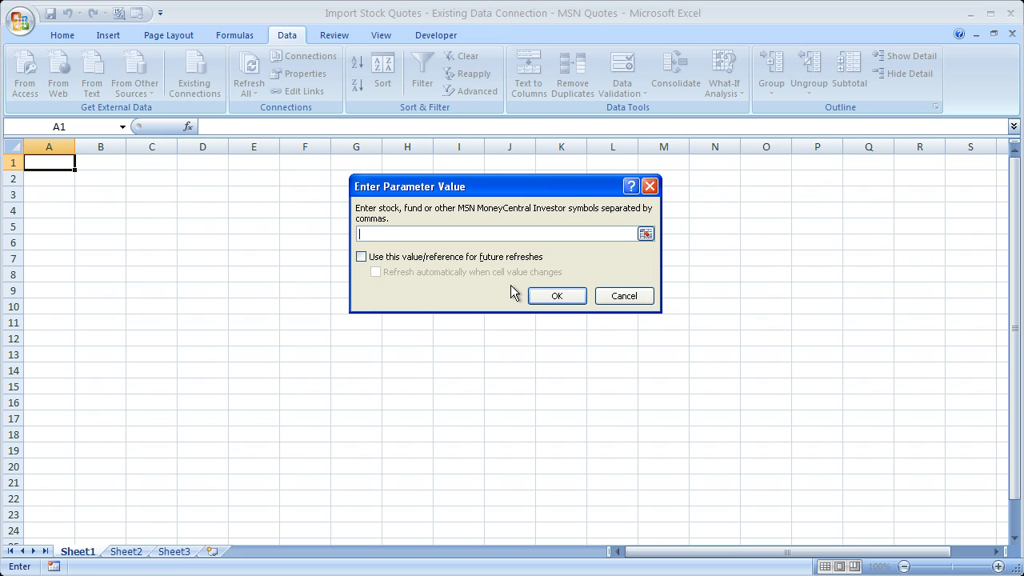
{"action": "type", "text": "goog, bac, c"}
{"action": "left_click", "coordinate": [361, 258]}
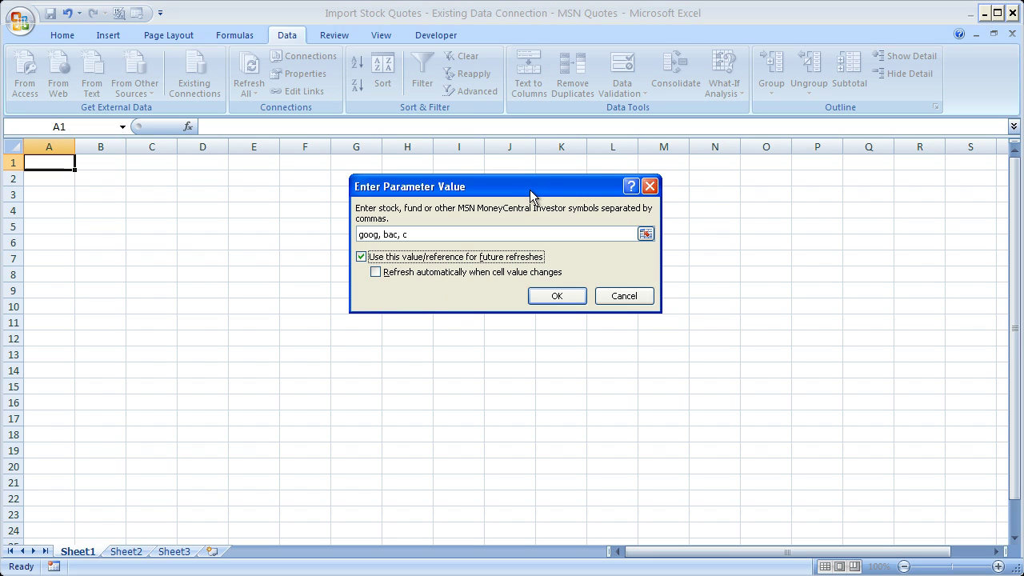
{"action": "mouse_move", "coordinate": [533, 194]}
{"action": "left_mouse_down"}
{"action": "mouse_move", "coordinate": [471, 183]}
{"action": "mouse_move", "coordinate": [522, 210]}
{"action": "left_mouse_up"}
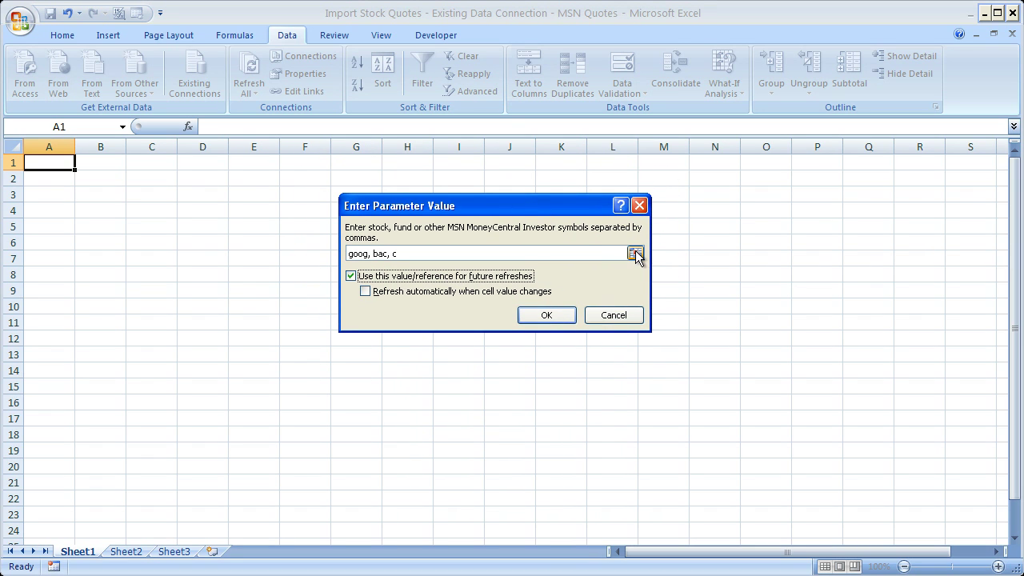
{"action": "left_click", "coordinate": [542, 316]}
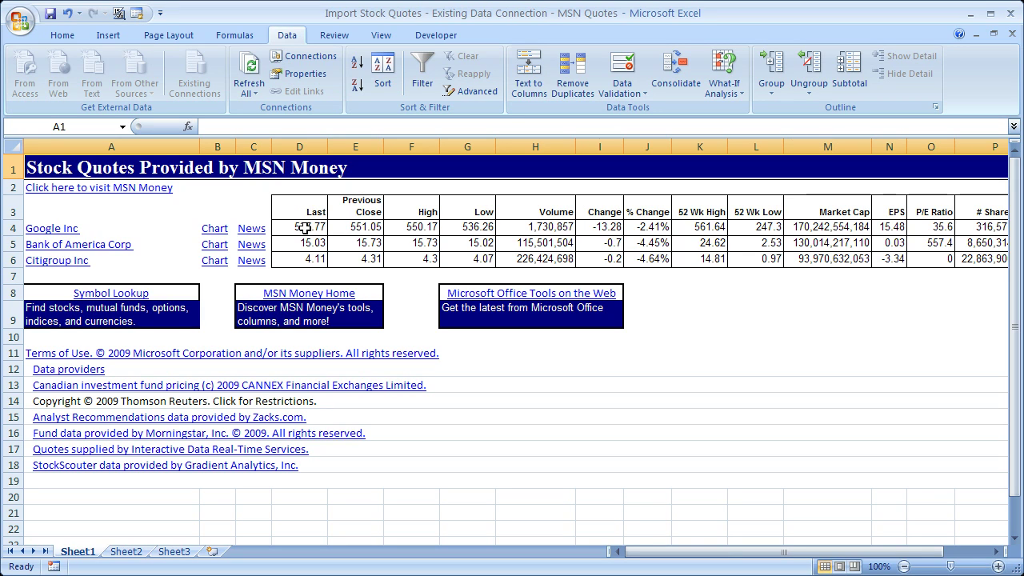
- Examine the imported stock quotes across the columns from Last to # Shares Out, and the last price of each company
{"action": "left_click_drag", "start_coordinate": [305, 228], "coordinate": [320, 261]}
{"action": "left_click_drag", "start_coordinate": [365, 228], "coordinate": [368, 257]}
{"action": "left_click", "coordinate": [412, 213]}
{"action": "key", "text": "Right"}
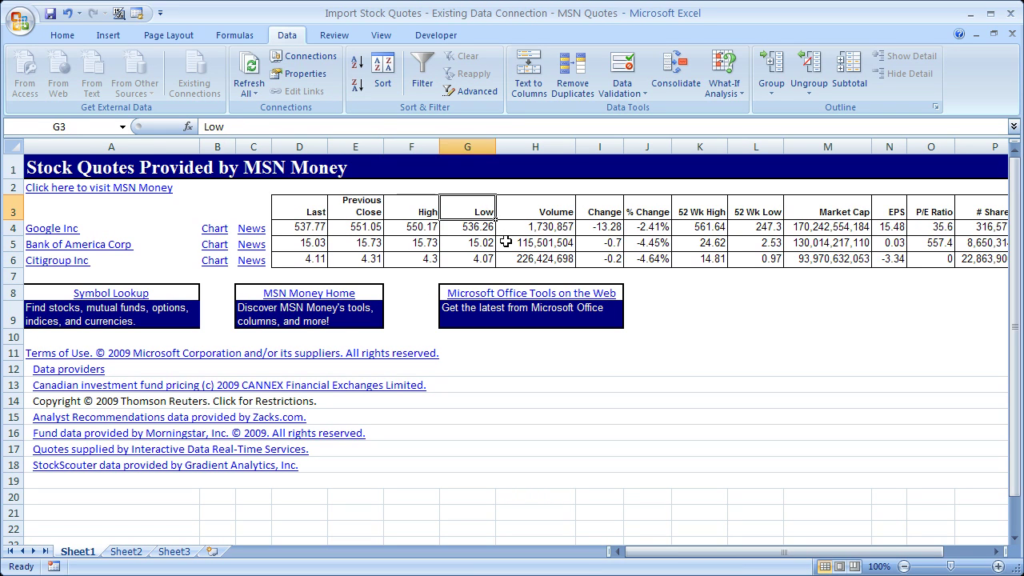
{"action": "key", "text": "Right"}
{"action": "key", "text": "Right"}
{"action": "key", "text": "Right"}
{"action": "key", "text": "Right"}
{"action": "key", "text": "Right"}
{"action": "key", "text": "Right"}
{"action": "key", "text": "Right"}
{"action": "key", "text": "Right"}
{"action": "key", "text": "Right"}
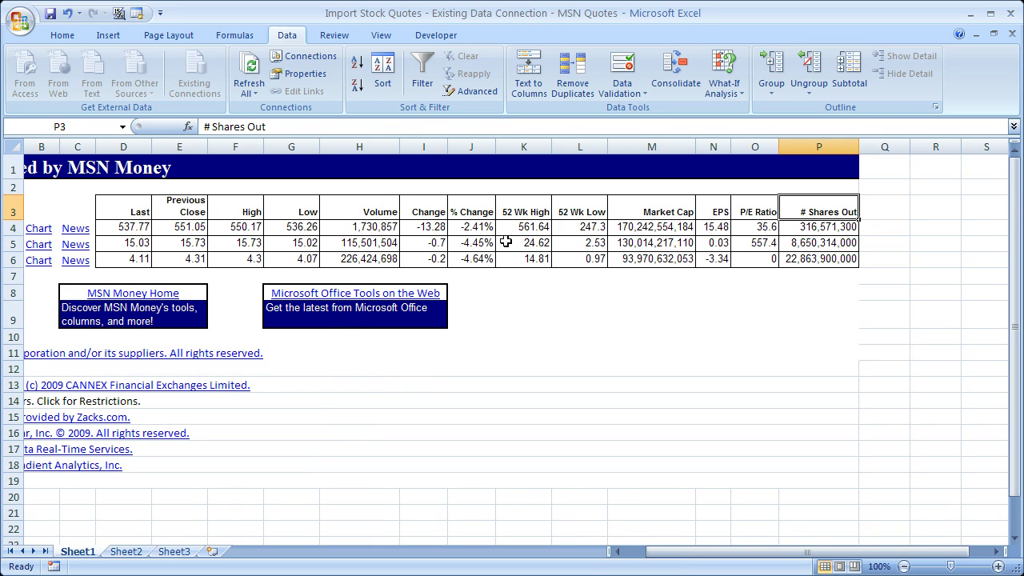
{"action": "key", "text": "Left"}
{"action": "key", "text": "Left"}
{"action": "key", "text": "Left"}
{"action": "key", "text": "Left"}
{"action": "key", "text": "Left"}
{"action": "key", "text": "Left"}
{"action": "key", "text": "Left"}
{"action": "key", "text": "Left"}
{"action": "key", "text": "Left"}
{"action": "key", "text": "Left"}
{"action": "key", "text": "Left"}
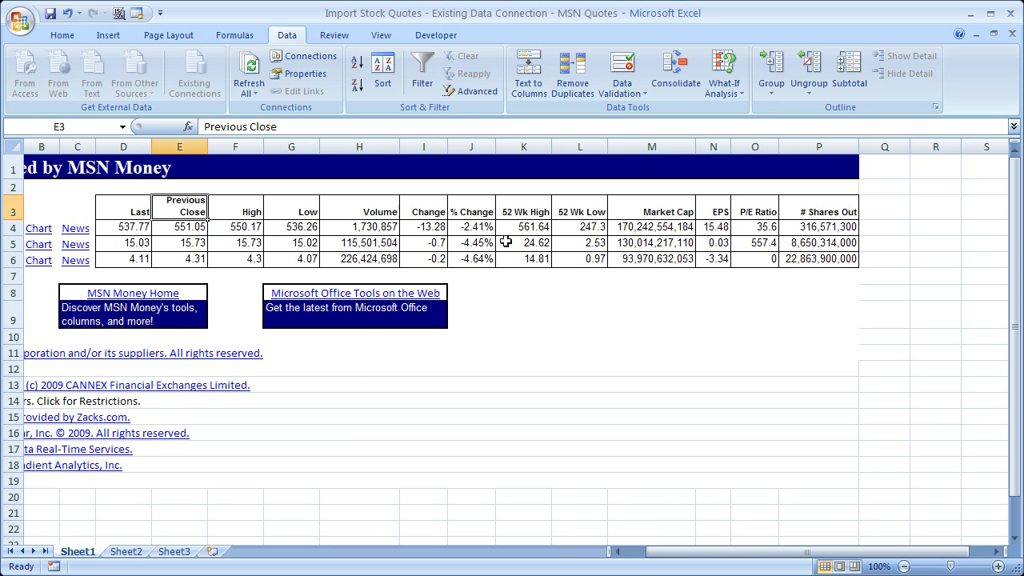
{"action": "key", "text": "Left"}
{"action": "key", "text": "Left"}
{"action": "key", "text": "Left"}
{"action": "key", "text": "Left"}
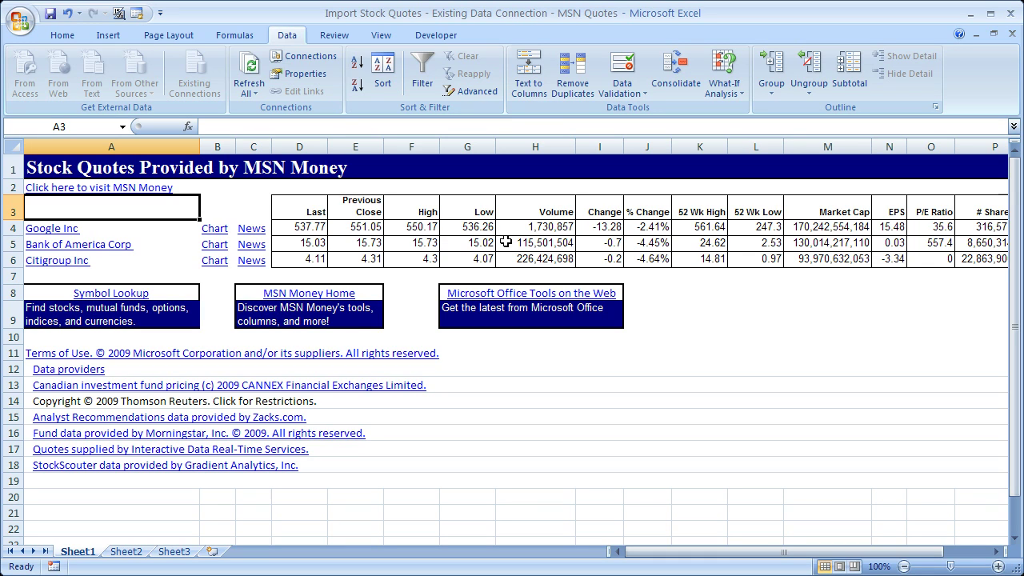
{"action": "left_click", "coordinate": [313, 229]}
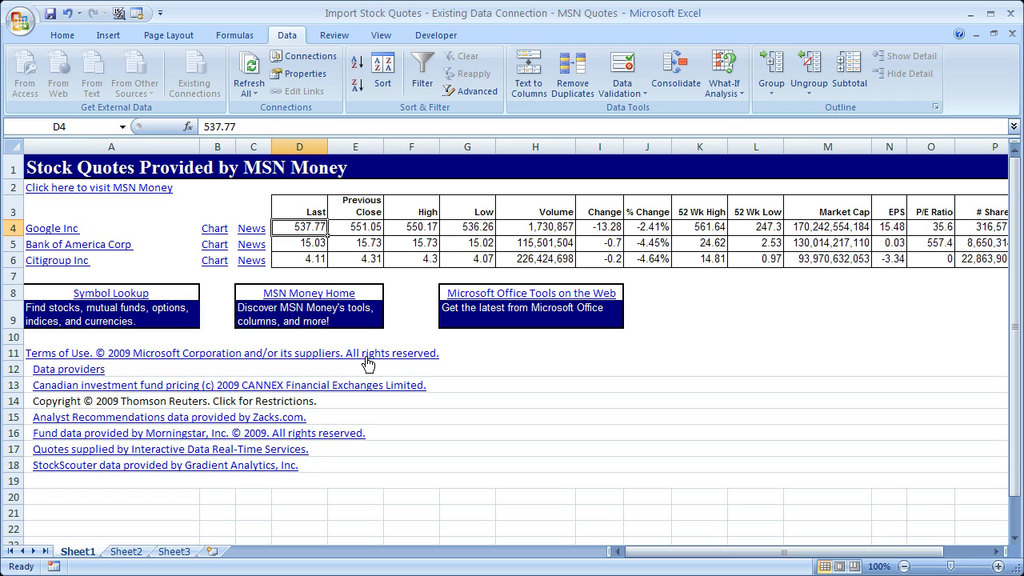
{"action": "key", "text": "Down"}
{"action": "key", "text": "Down"}
{"action": "key", "text": "Up"}
{"action": "key", "text": "Up"}
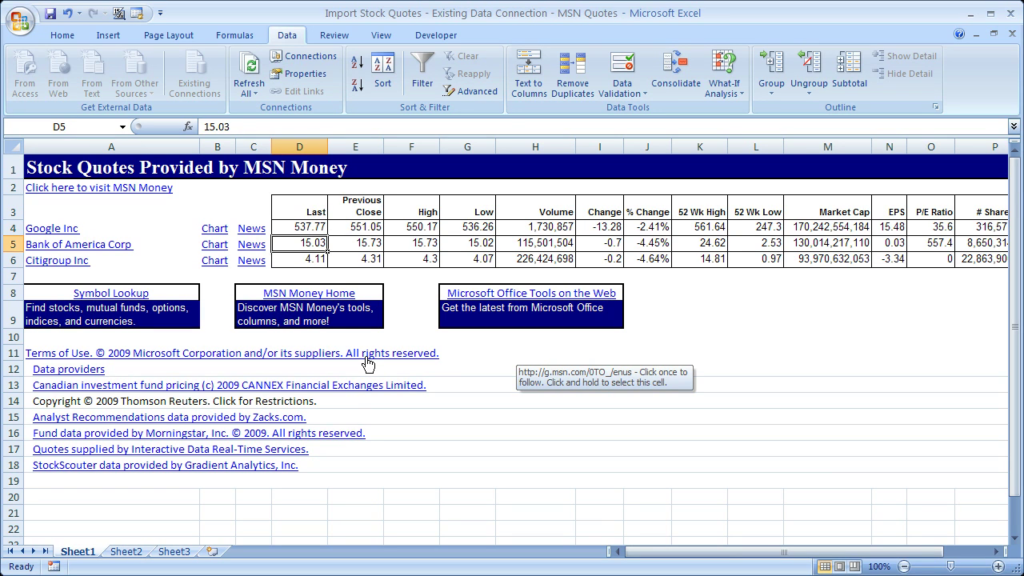